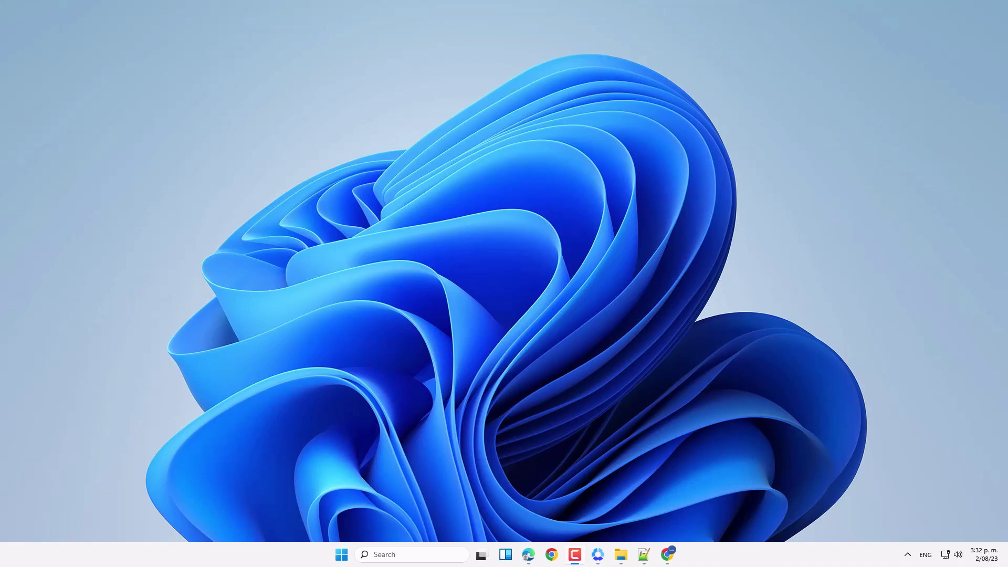
Launch Command Prompt as administrator from search and enlarge its window
click(382, 556)
text(cmd)
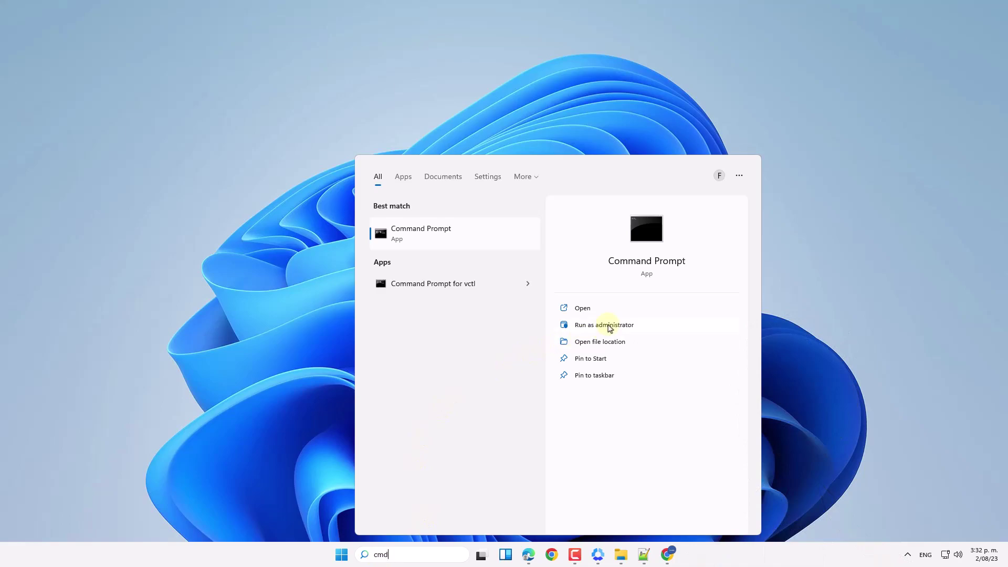
key(ctrl+shift+Return)
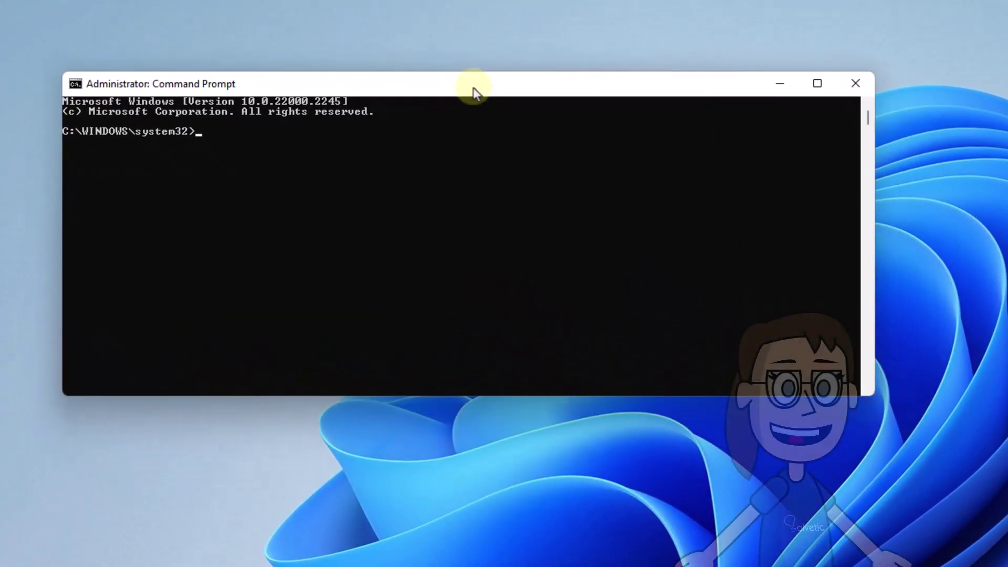
drag(874, 407, 1004, 540)
Run reg query on the .NET Framework NDP\v4 key with /s and find version 4.8.09037
click(710, 369)
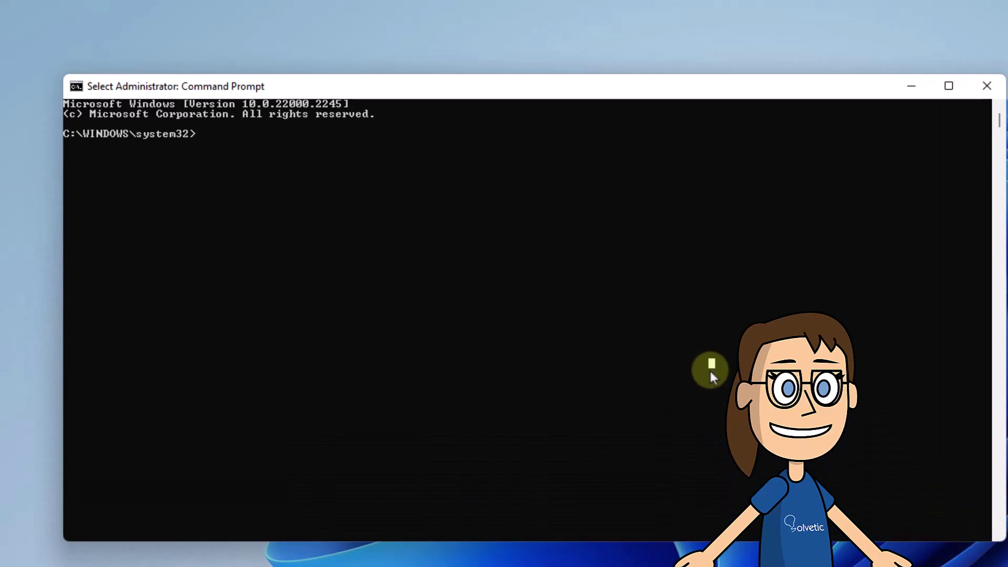
text(reg query)
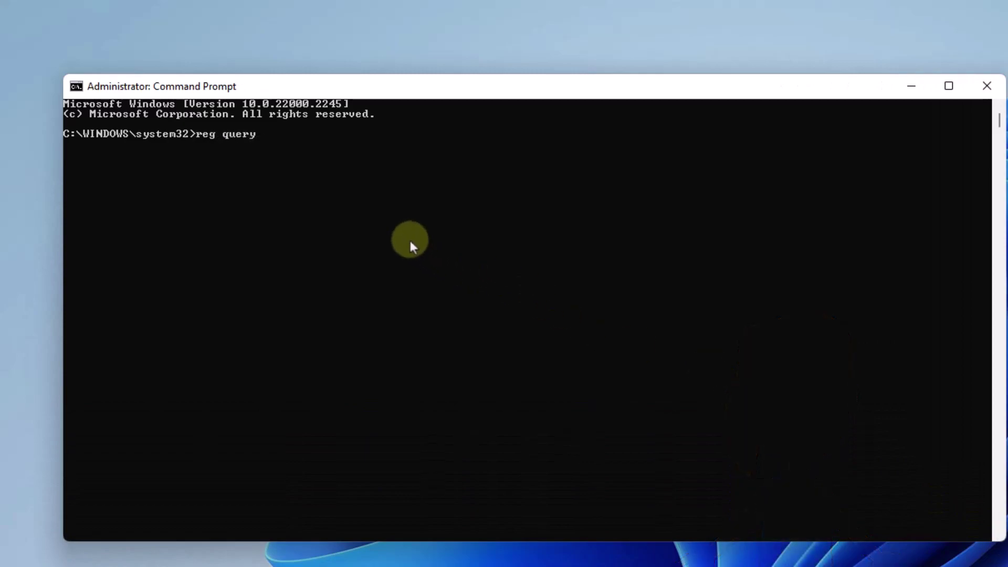
text("HKLM\SOFTWARE\Microsoft\Net Framework Setup\NDP\v4")
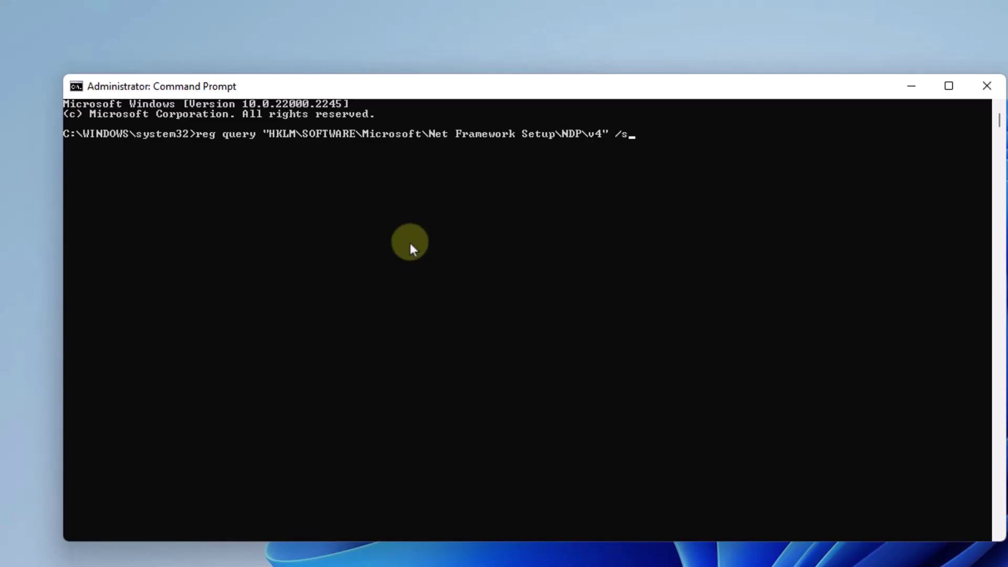
text(/s)
key(Return)
scroll(389, 299, up, 7)
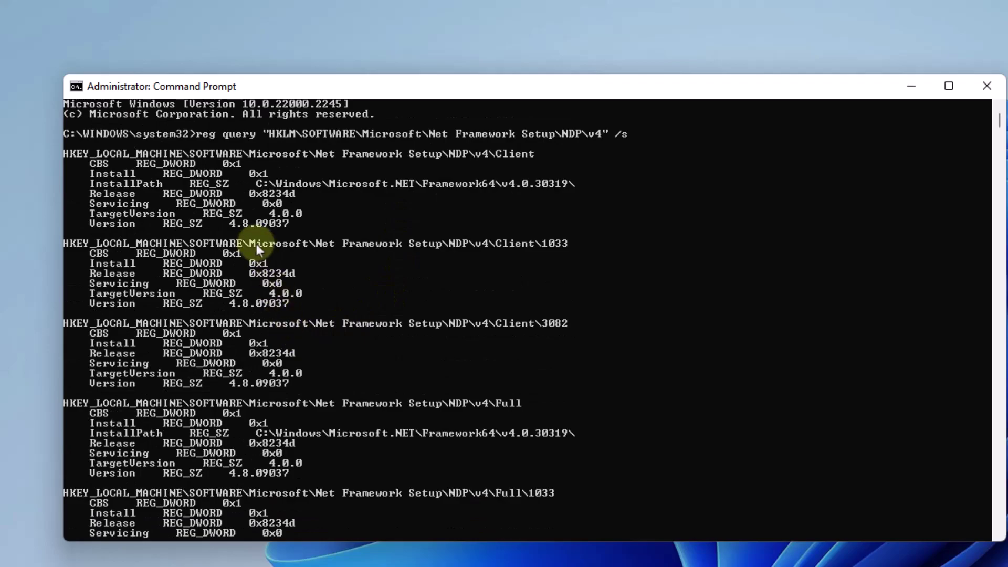
click(227, 224)
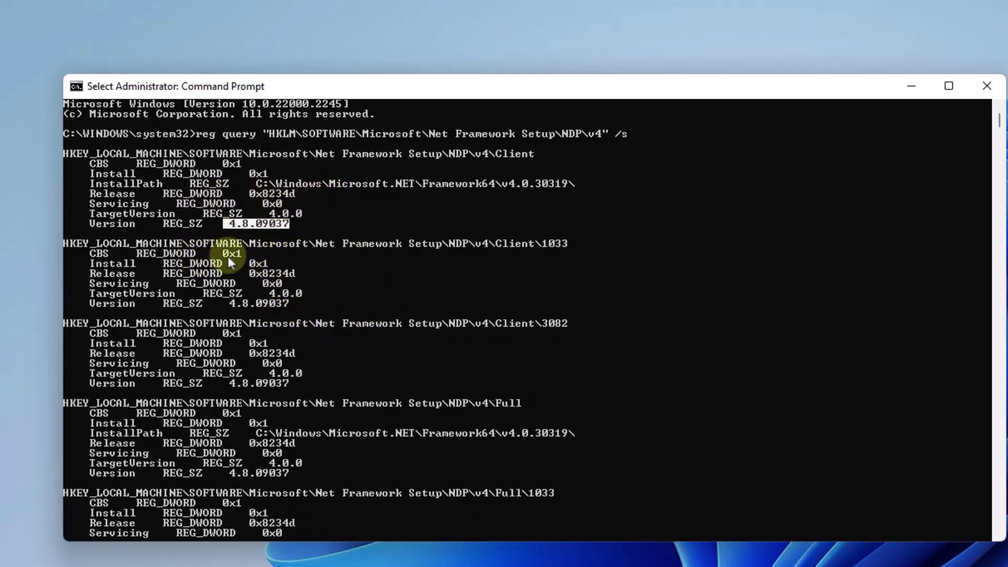
Clear the console with cls and minimize it
text(cls)
key(Return)
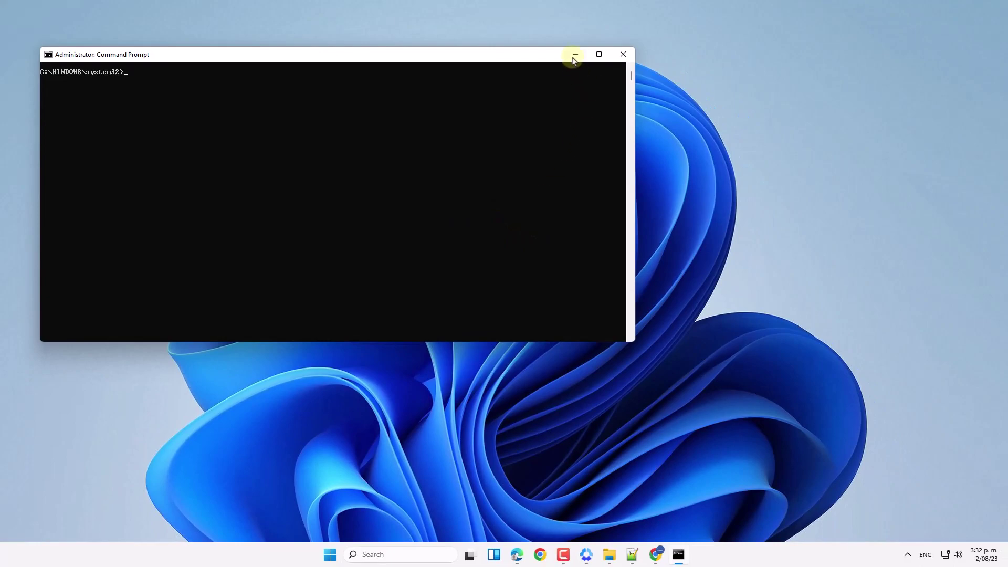
click(575, 56)
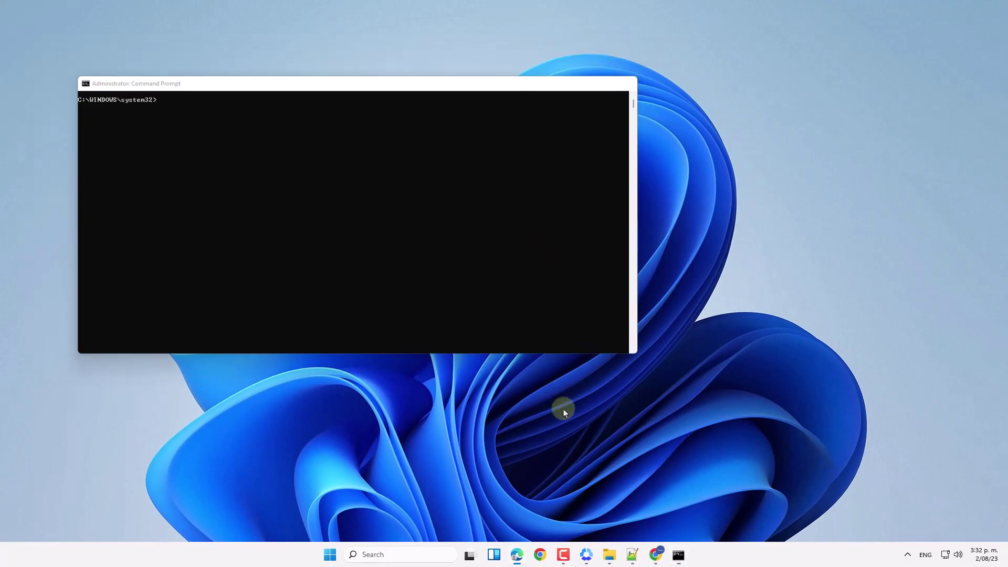
Download SetupDiag from the Microsoft Learn page and save it to F:\SetupDiag
click(656, 554)
scroll(441, 269, down, 1)
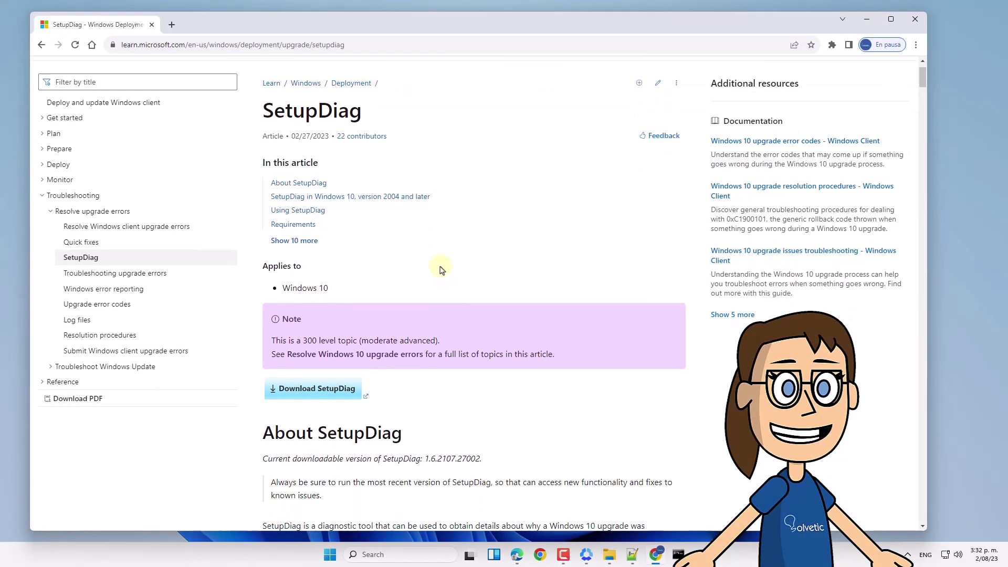
click(319, 391)
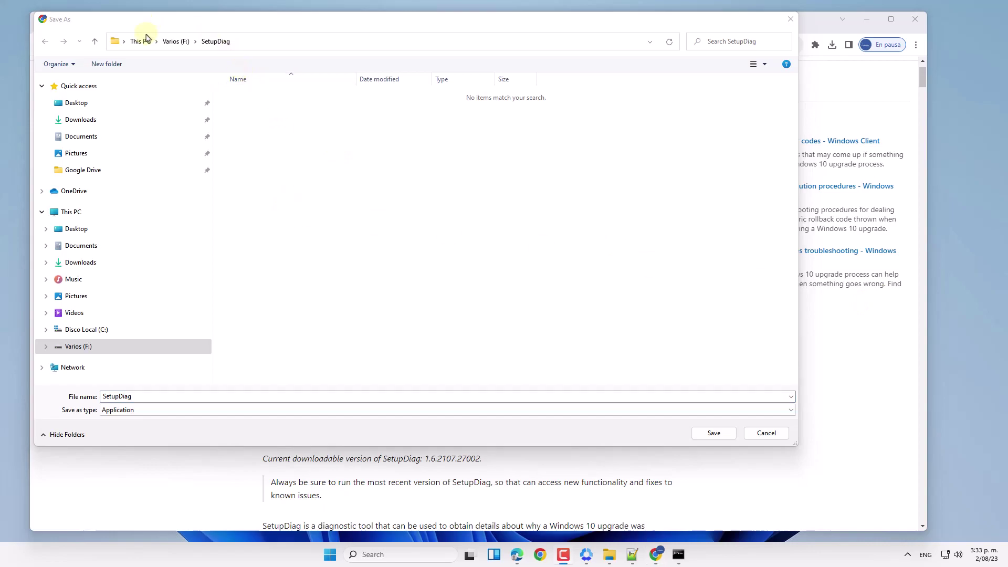
click(709, 434)
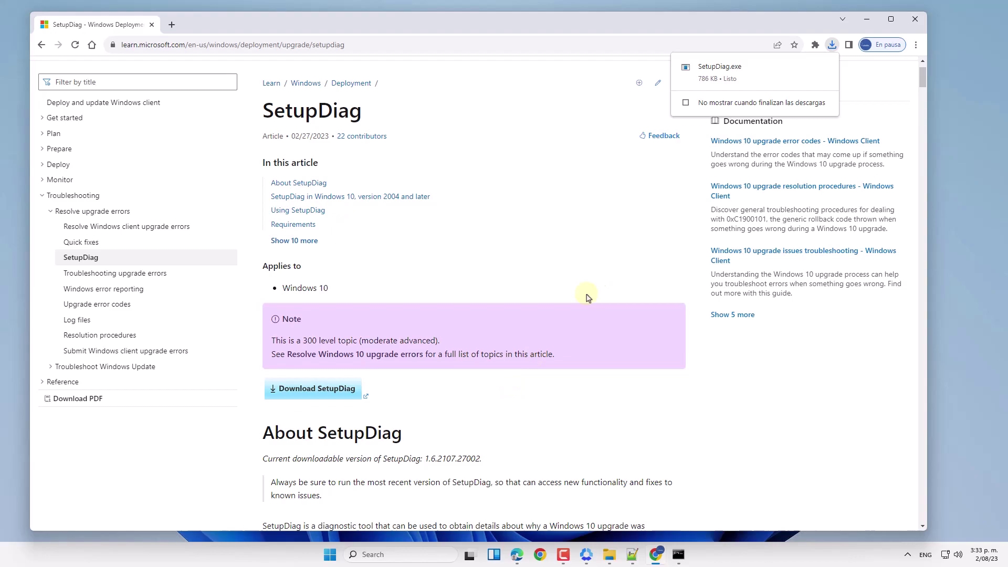
Close Chrome, check the download in the SetupDiag folder, and restore the admin console
click(915, 19)
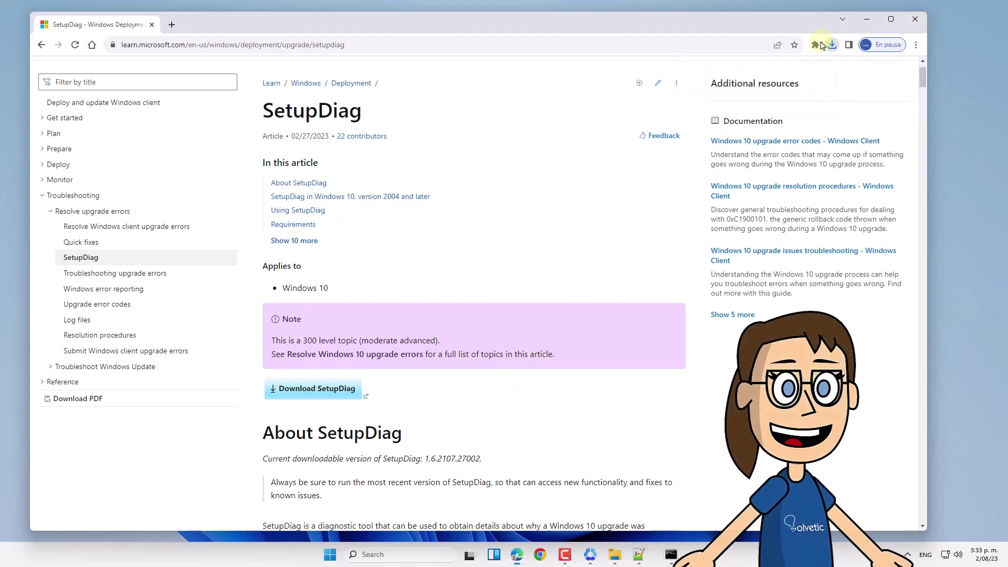
click(915, 18)
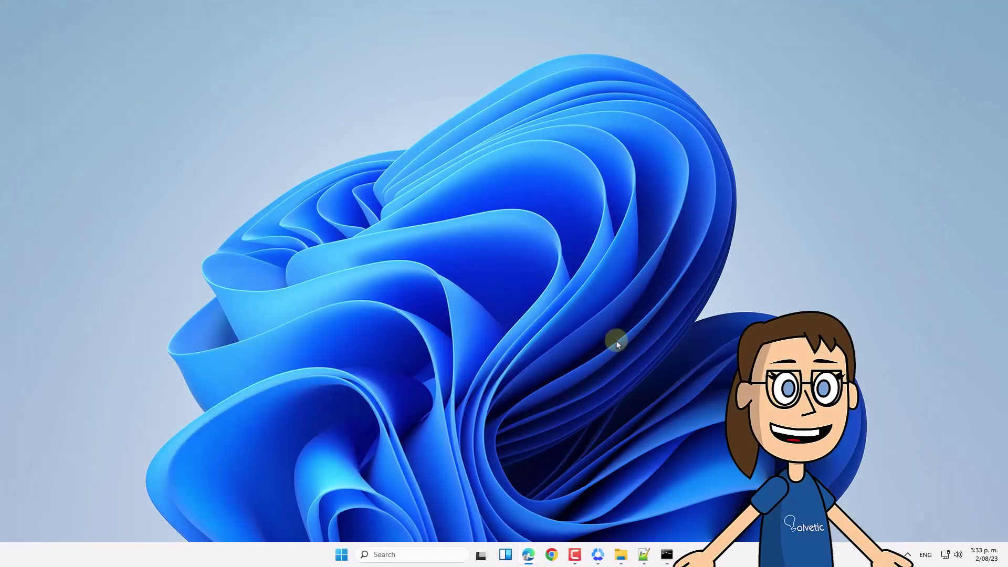
click(621, 555)
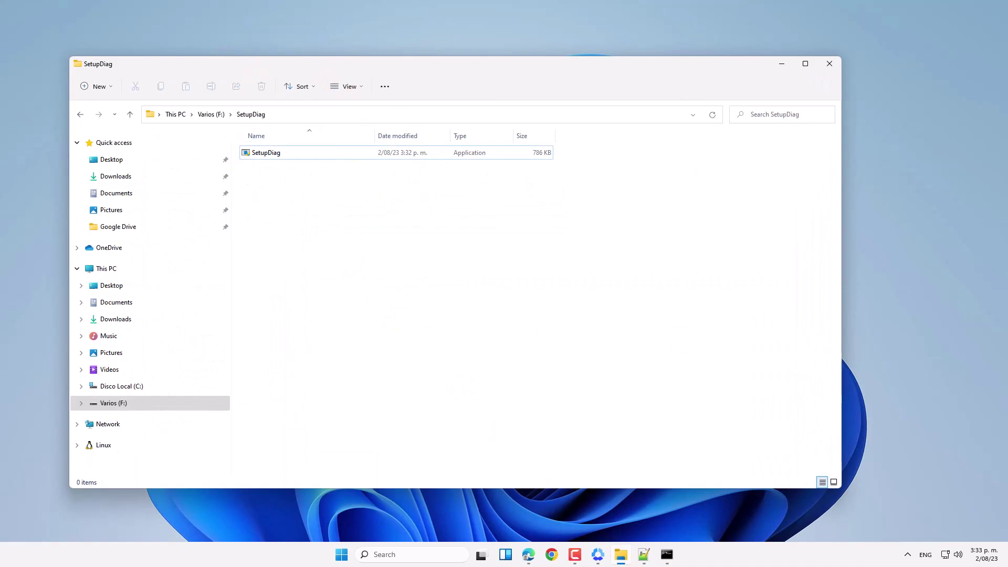
click(783, 65)
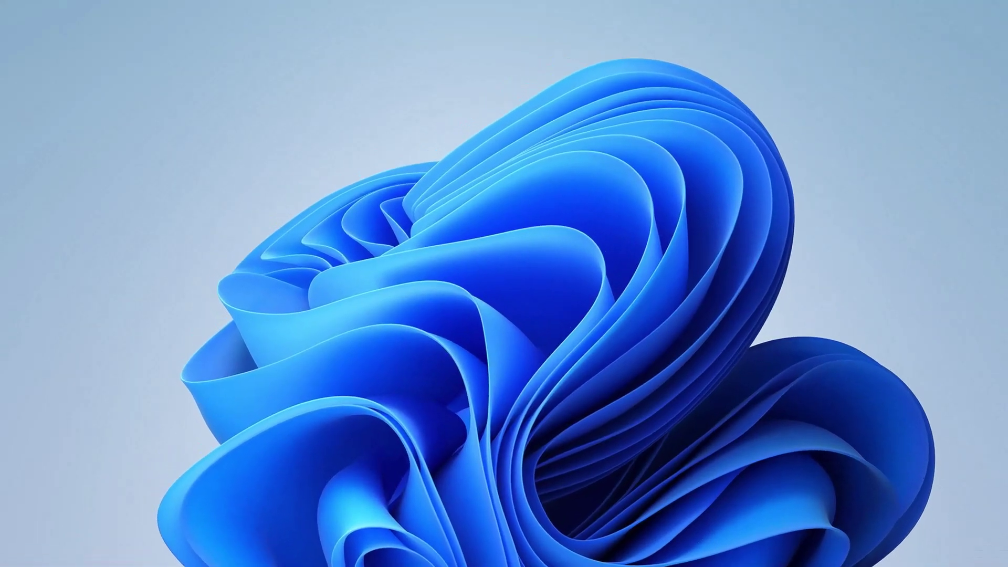
click(666, 552)
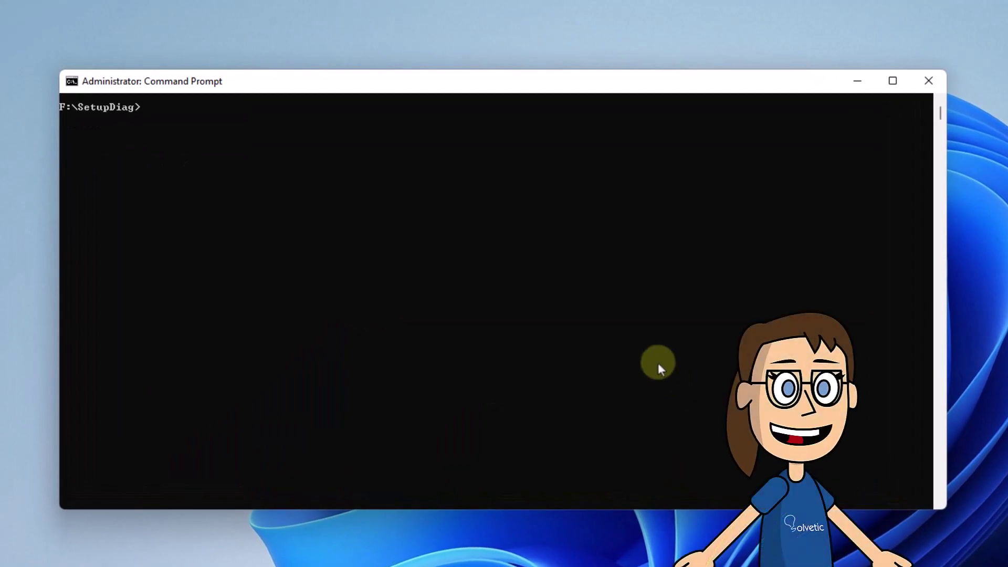
Run SetupDiag.exe from the console with an /Output:F path
text(Set)
key(Tab)
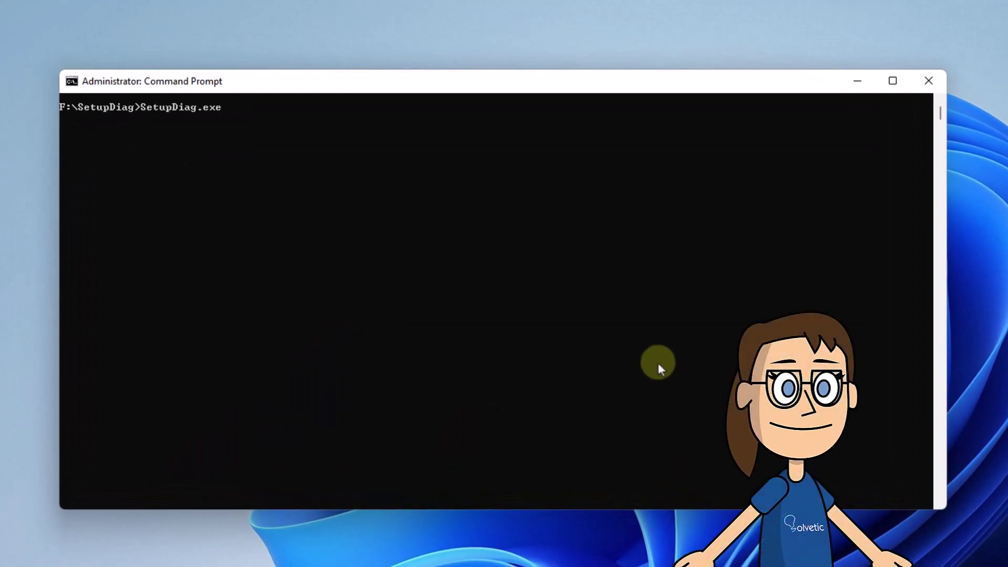
text(/Output:F)
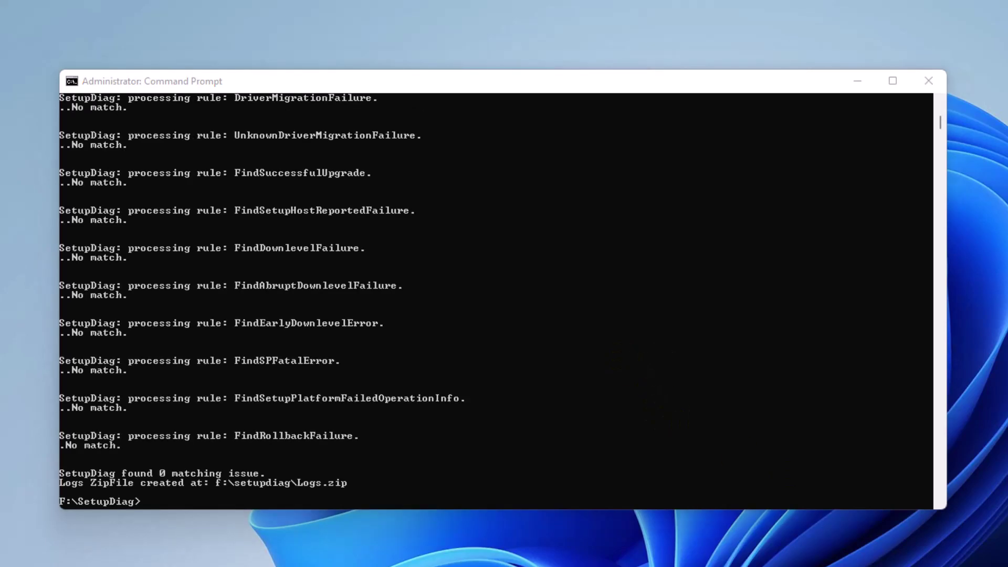
Review SetupDiag's output reporting 0 matching issues and the created Logs.zip
click(724, 326)
scroll(689, 331, up, 20)
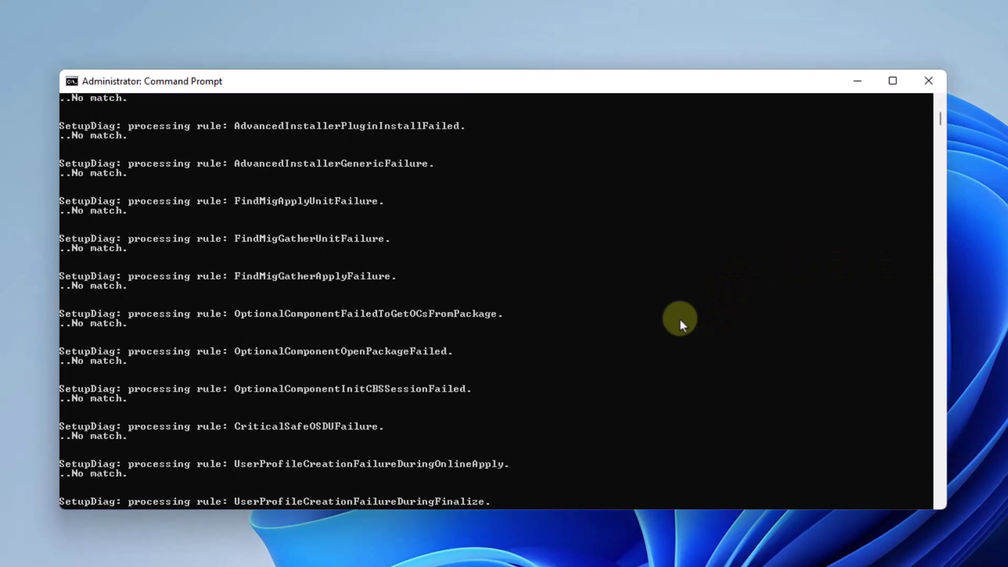
scroll(678, 320, up, 20)
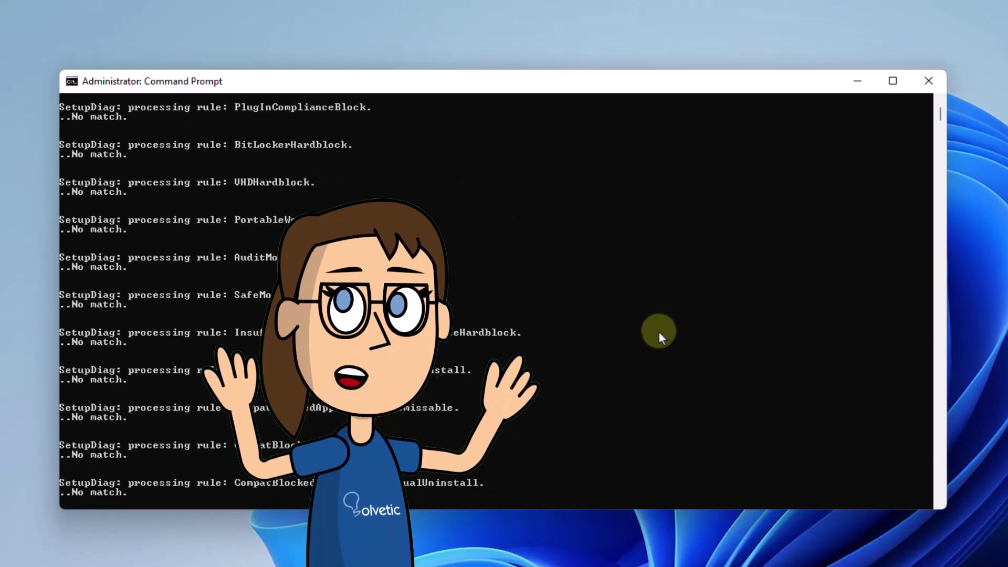
scroll(660, 336, up, 5)
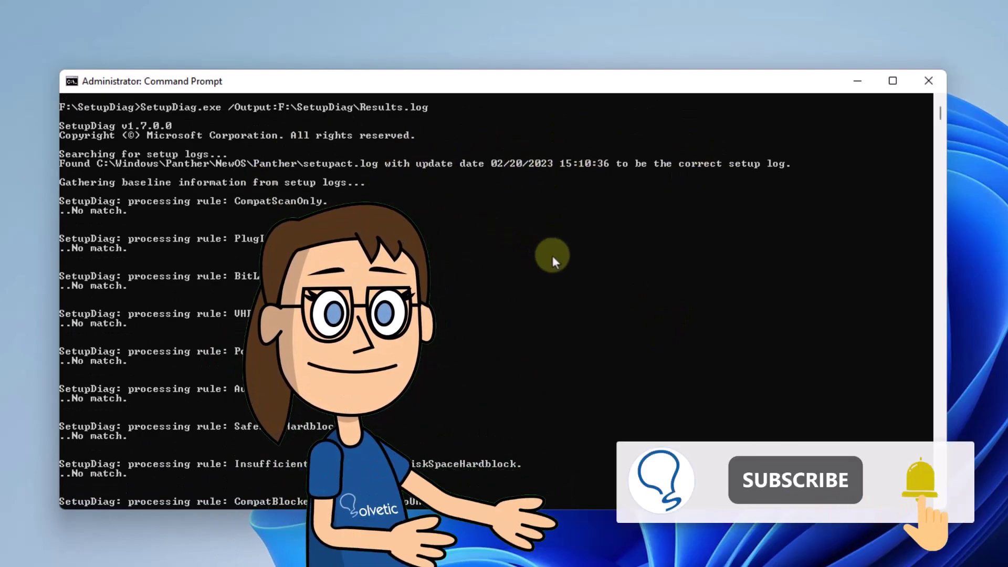
scroll(592, 341, down, 1)
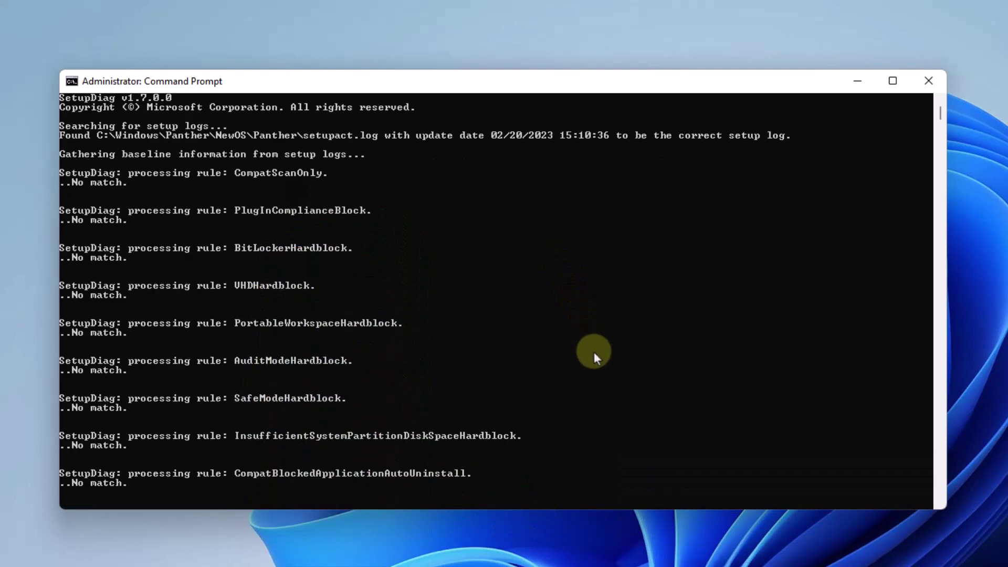
scroll(594, 351, down, 20)
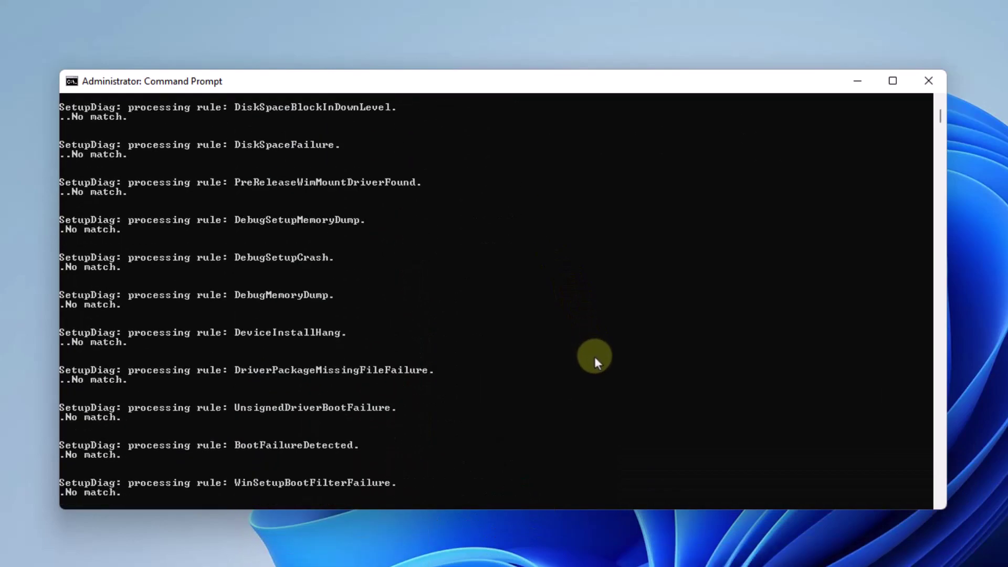
scroll(594, 358, down, 20)
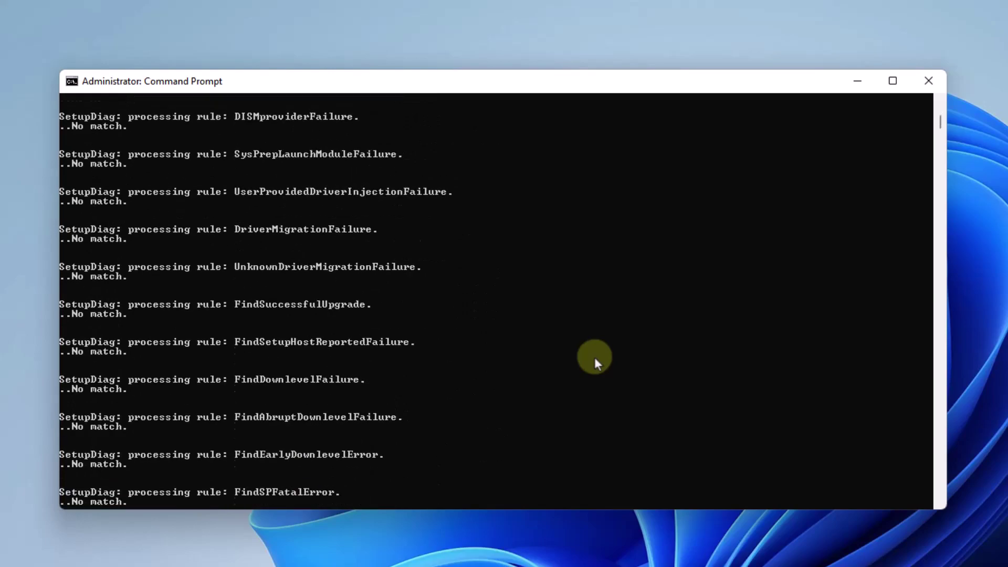
scroll(588, 342, up, 5)
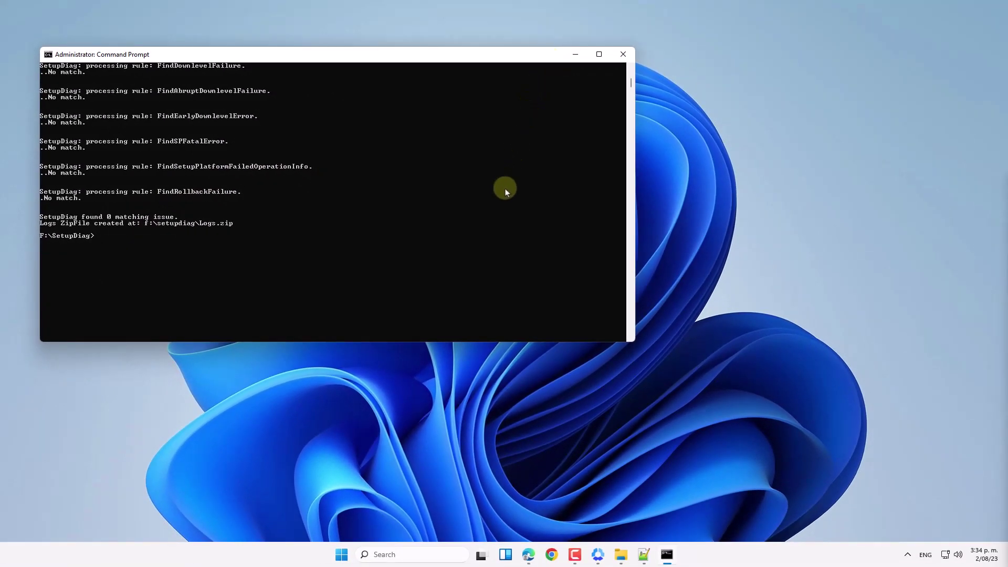
Clear the console with cls and minimize it to the desktop
click(505, 199)
text(cls)
key(Return)
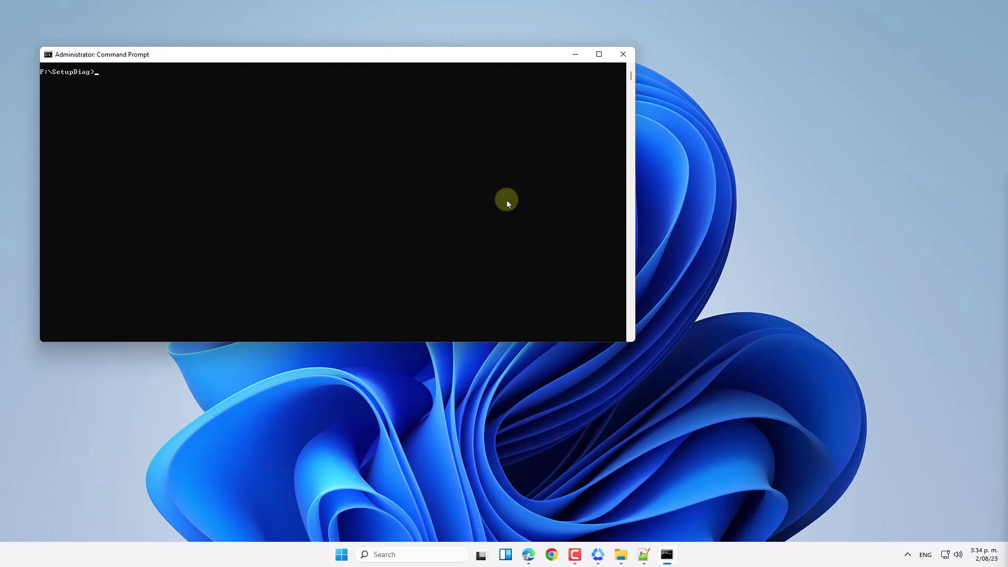
click(577, 60)
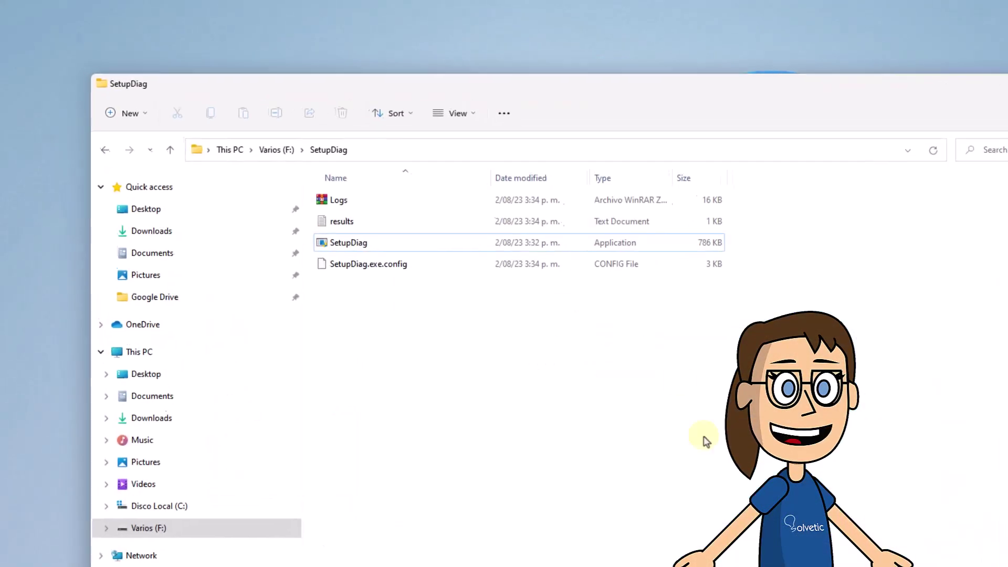
Open the results file in Notepad, read it, close it, then select Logs.zip
click(438, 222)
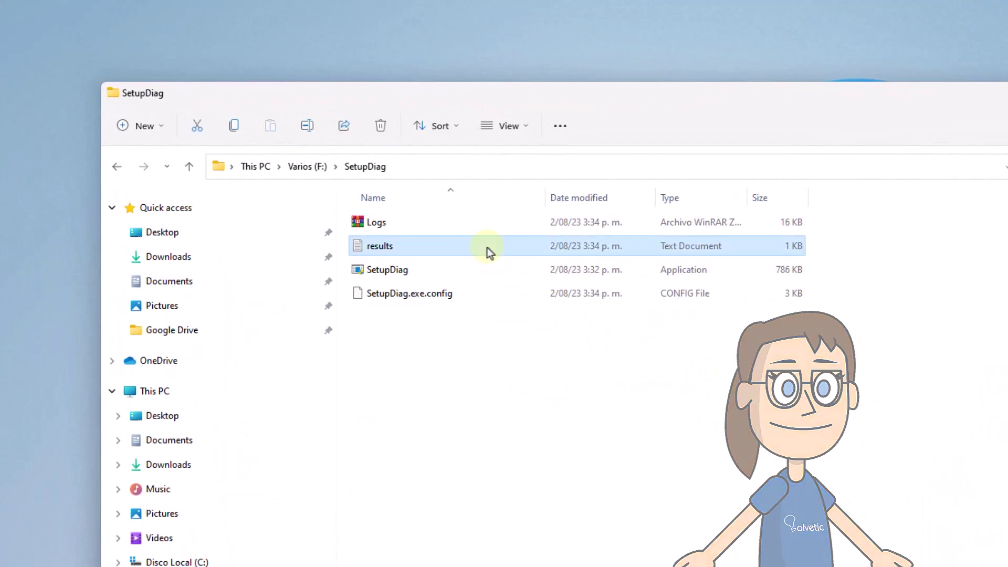
double_click(486, 247)
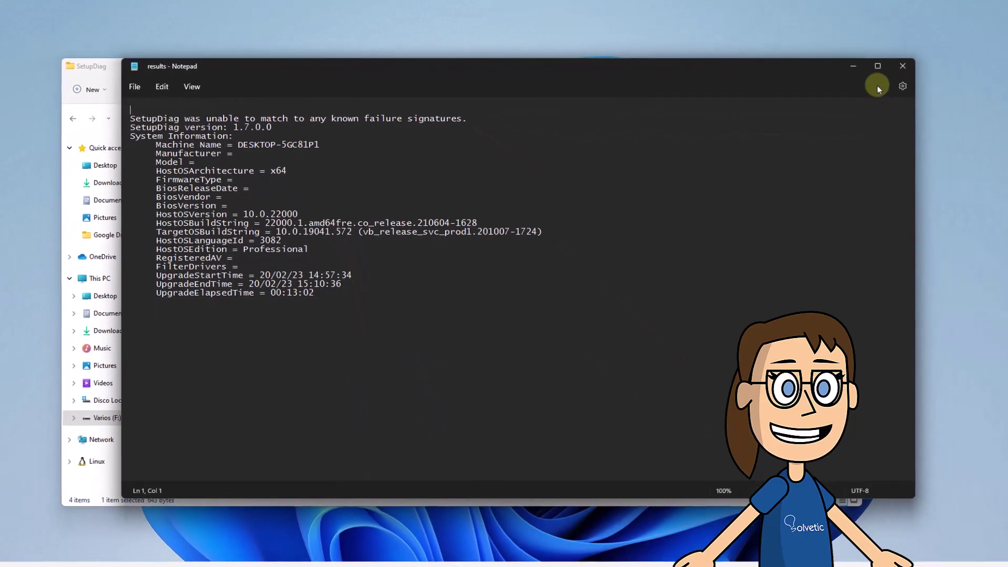
click(875, 63)
click(297, 153)
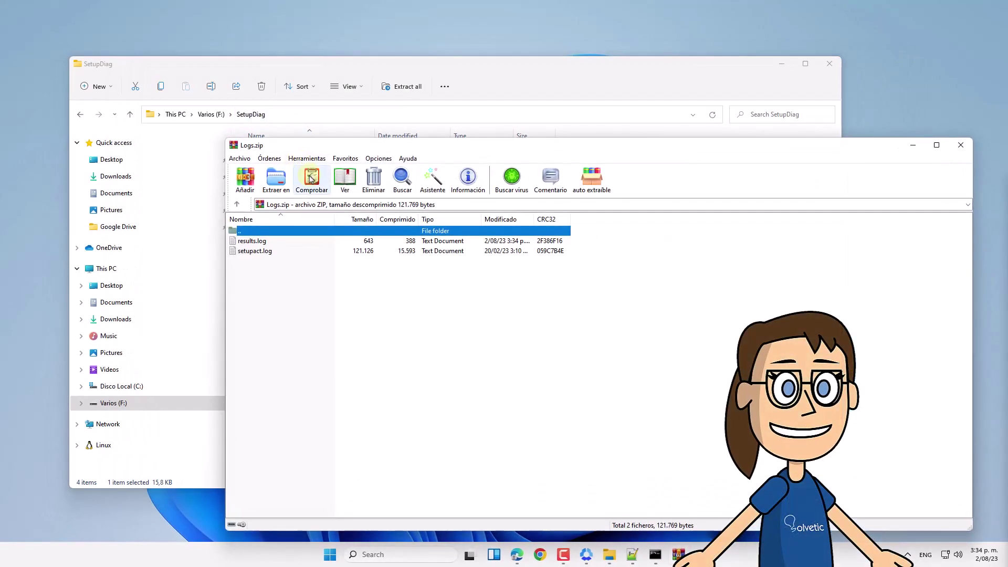
Extract Logs.zip with WinRAR into a Logs folder, then close the archive window
click(276, 178)
click(629, 450)
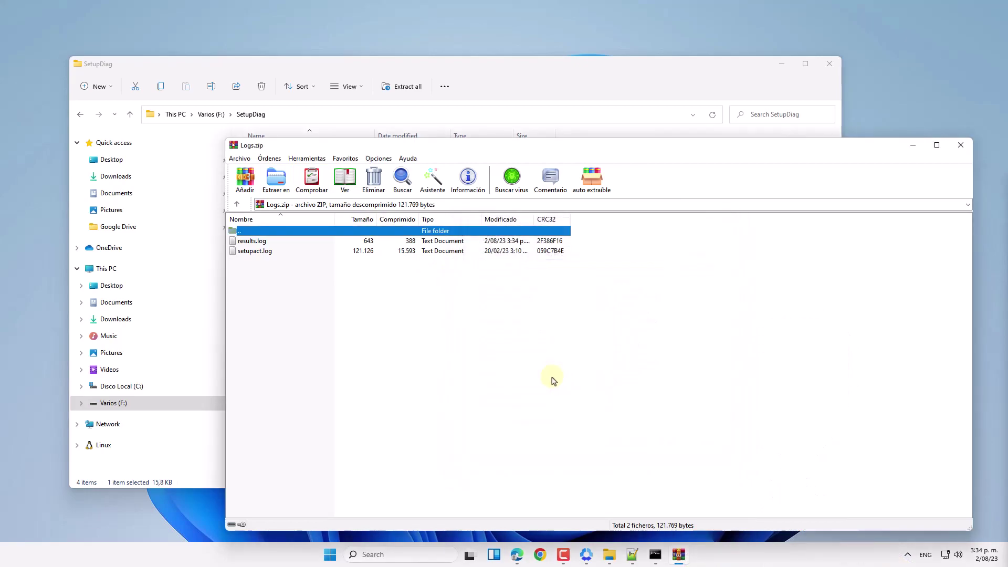
click(962, 145)
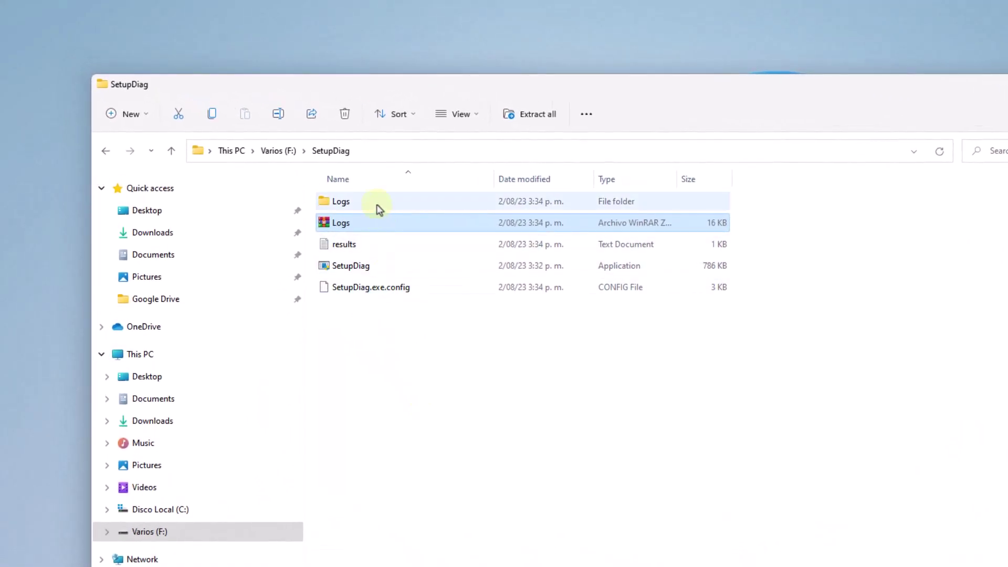
Open setupact from the extracted Logs folder in Notepad, read to the end, and close it
double_click(378, 206)
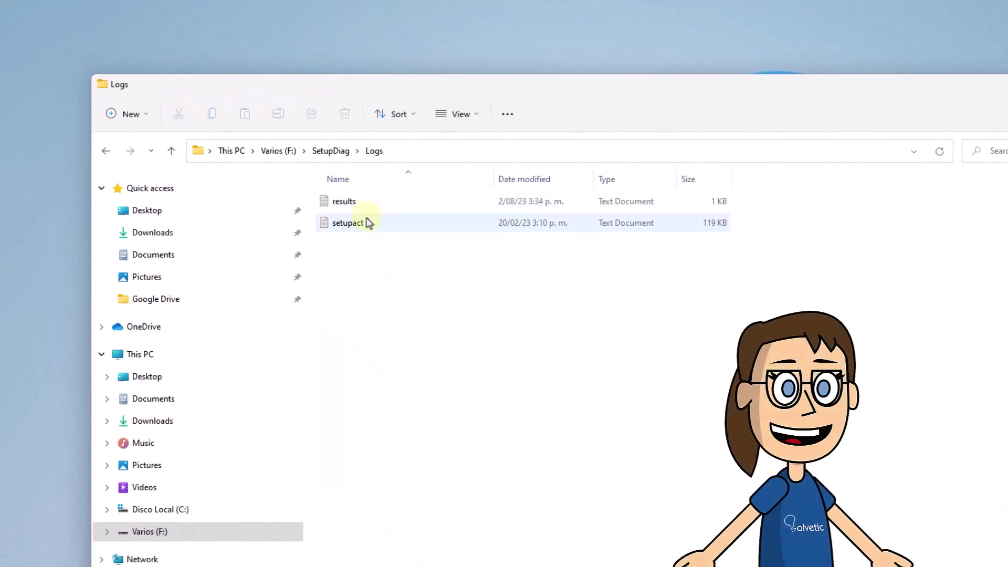
click(366, 227)
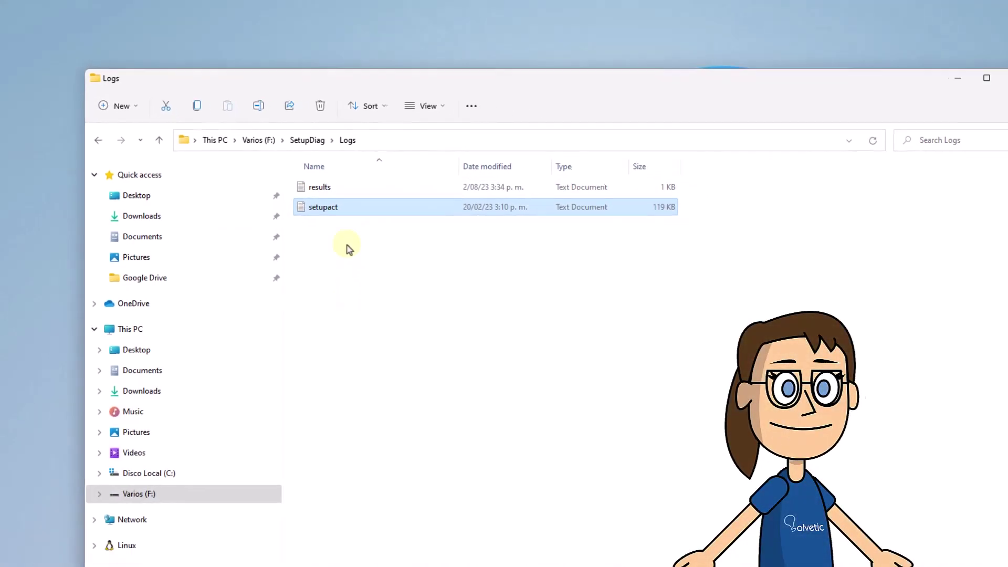
double_click(347, 207)
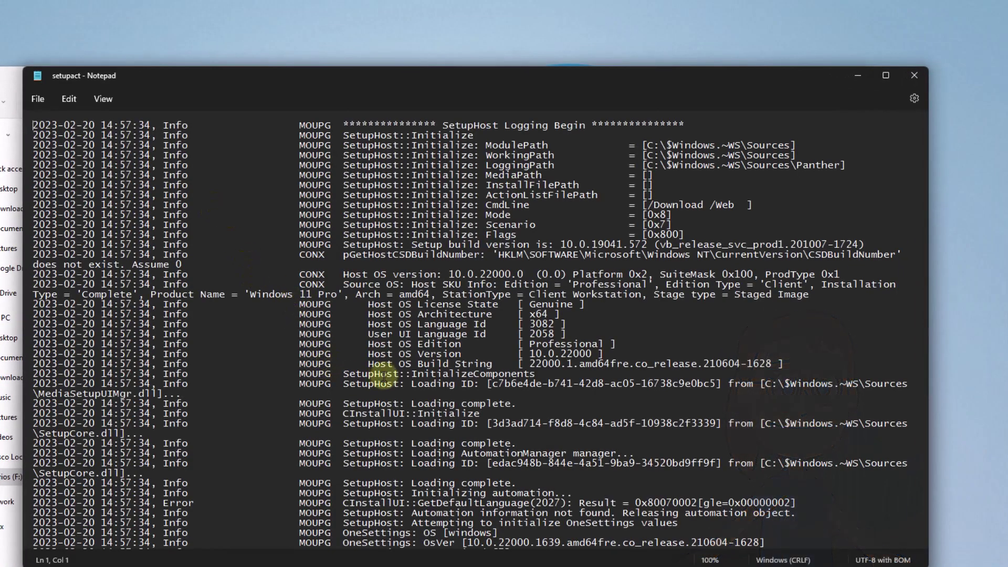
scroll(420, 362, down, 1)
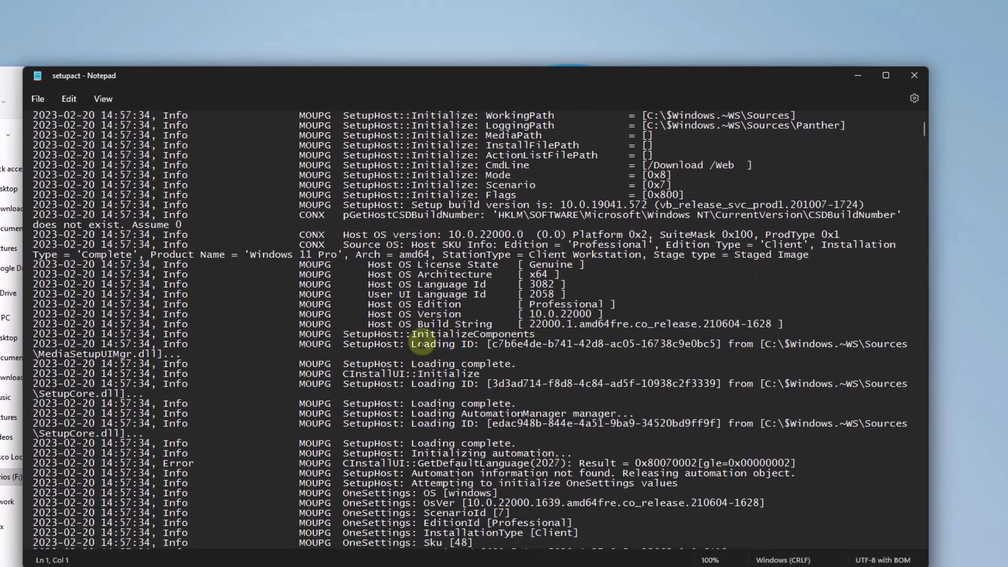
scroll(454, 397, down, 20)
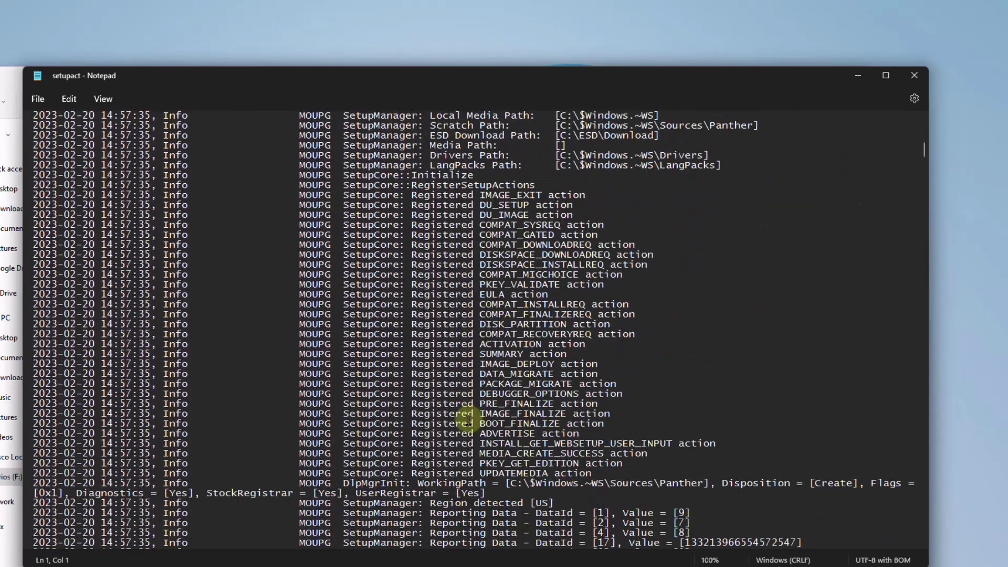
scroll(483, 389, down, 9)
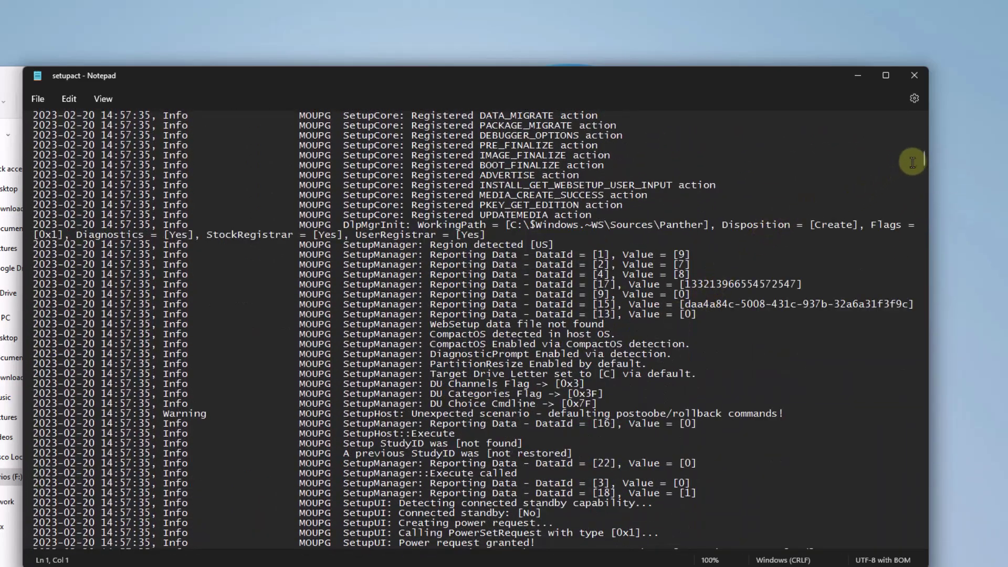
drag(922, 158, 898, 534)
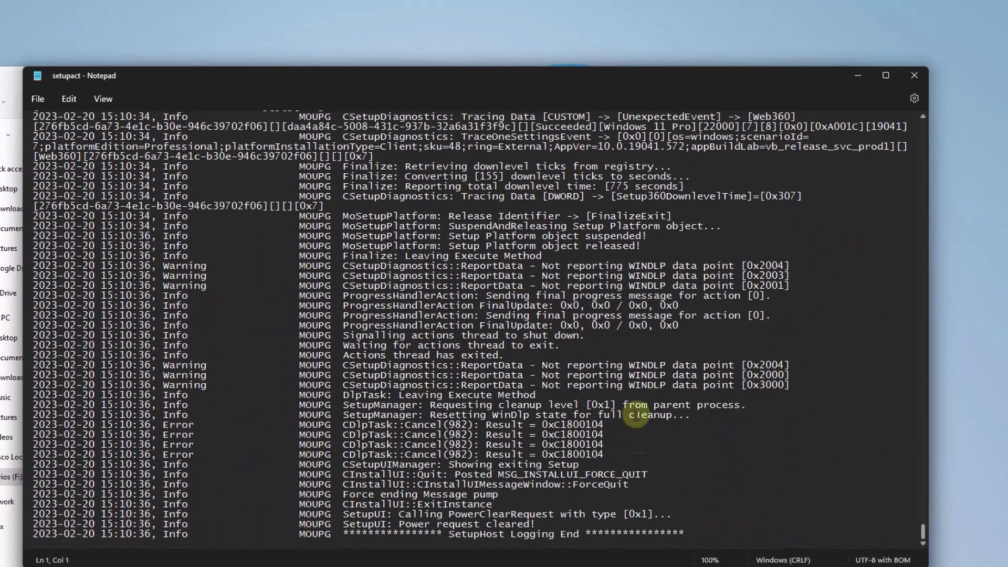
scroll(552, 347, up, 10)
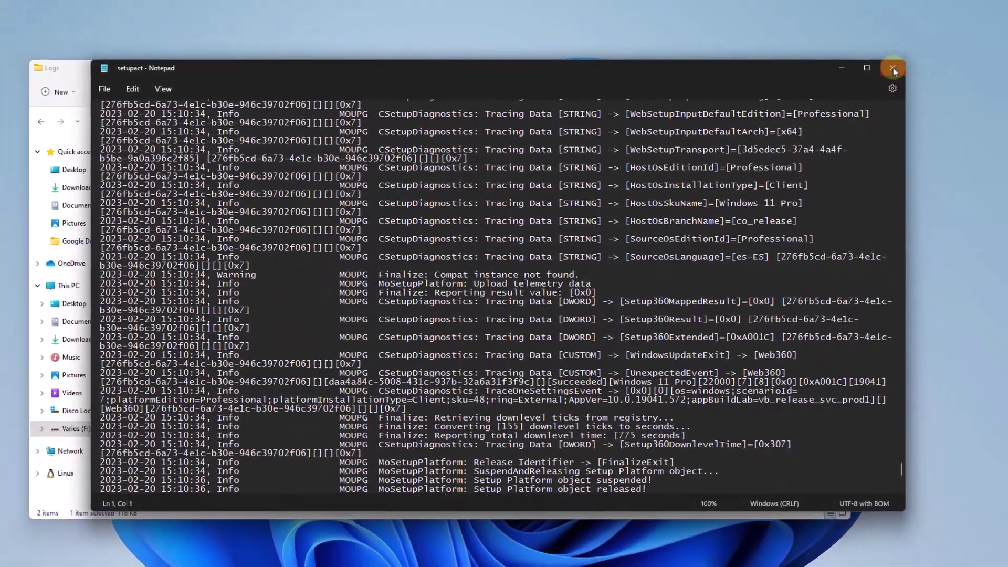
click(894, 67)
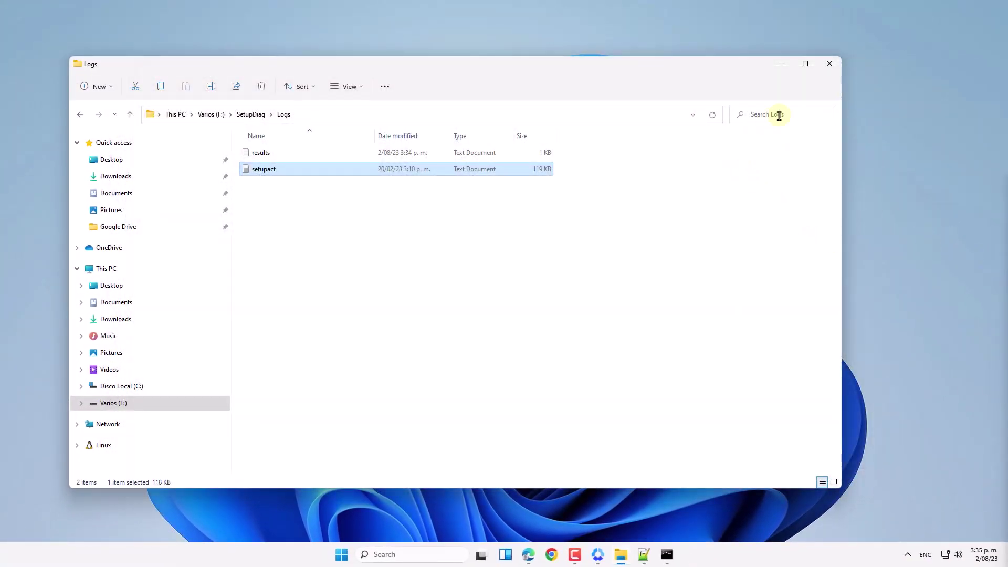
Close the Logs File Explorer window
click(830, 64)
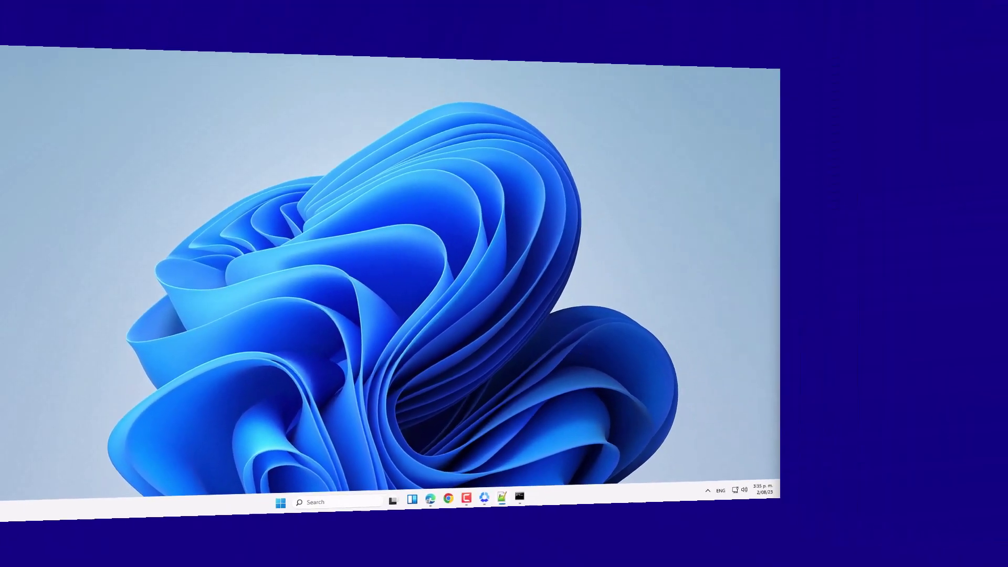